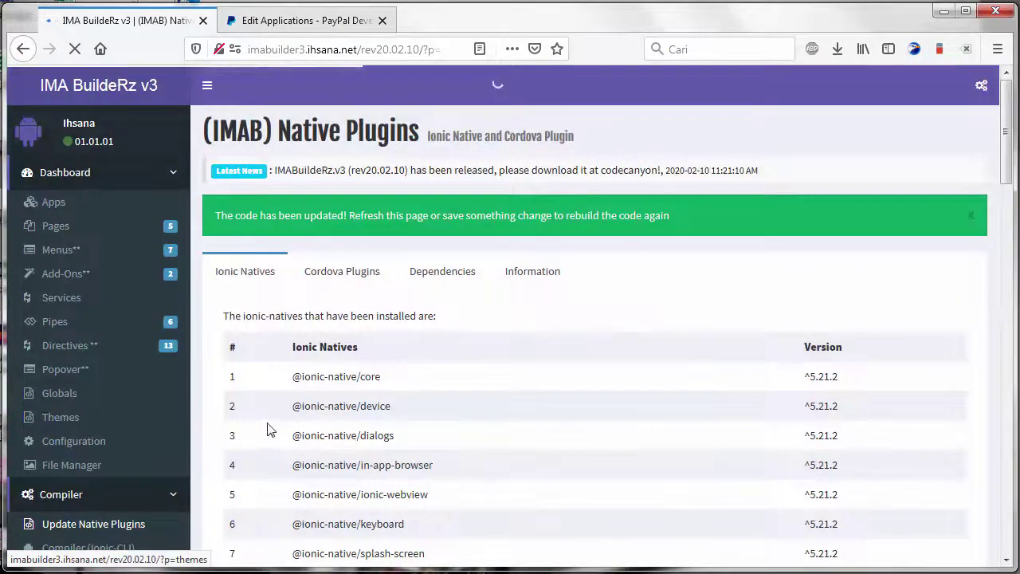
Open the project information of the native plugins page and look at the missing commands.
scroll(292, 433, down, 3)
double_click(284, 377)
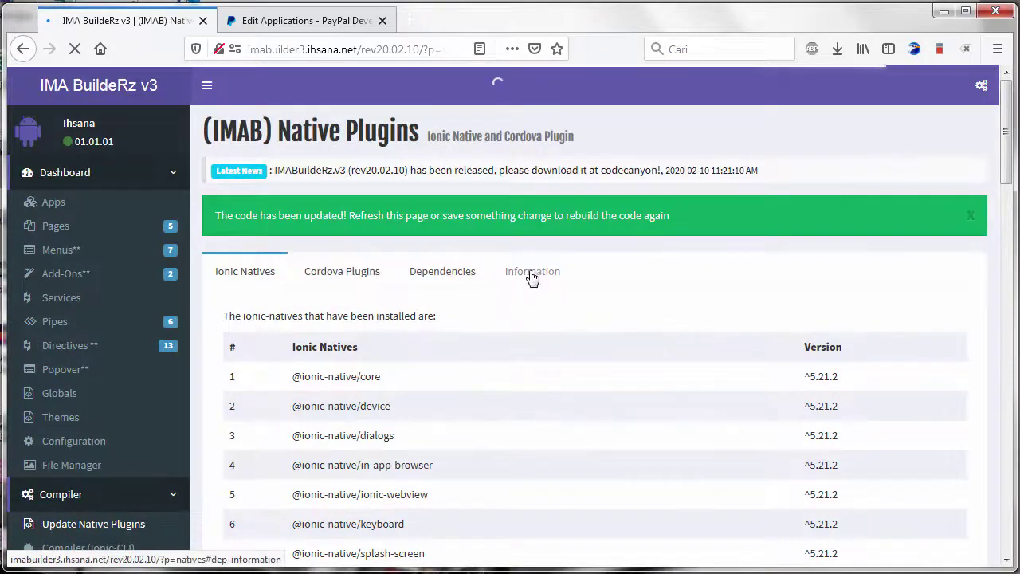
click(534, 275)
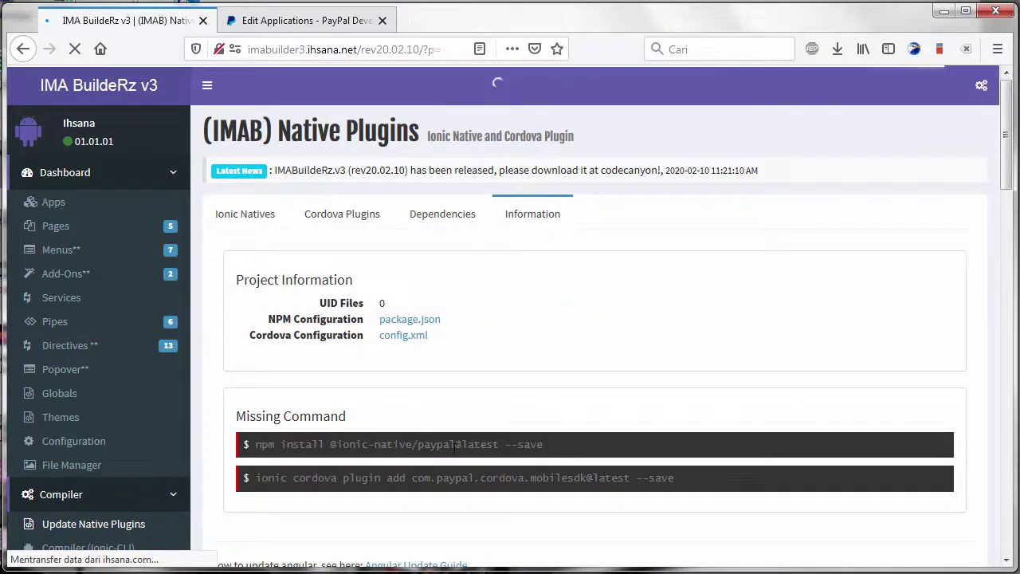
triple_click(550, 454)
triple_click(616, 487)
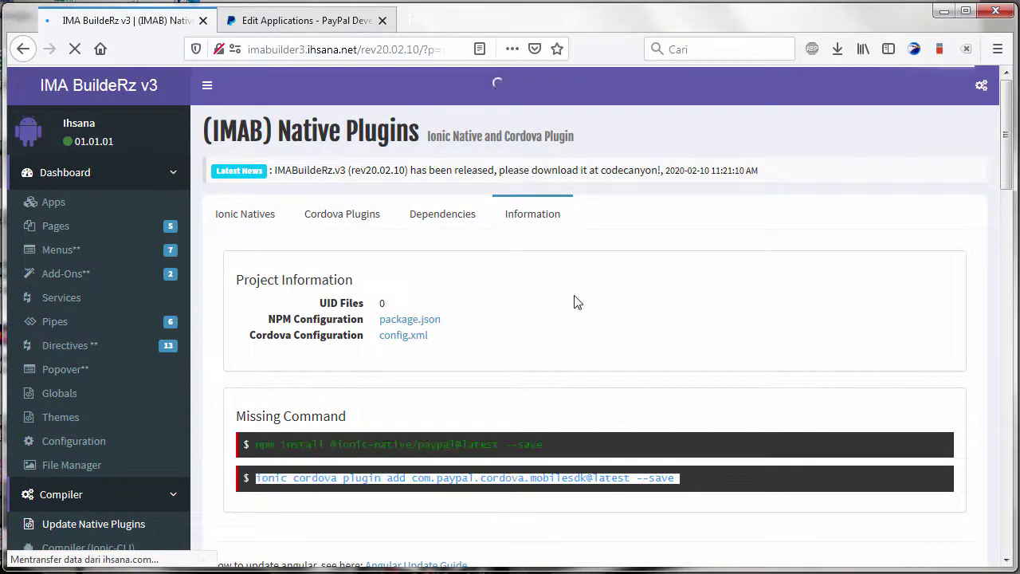
triple_click(516, 445)
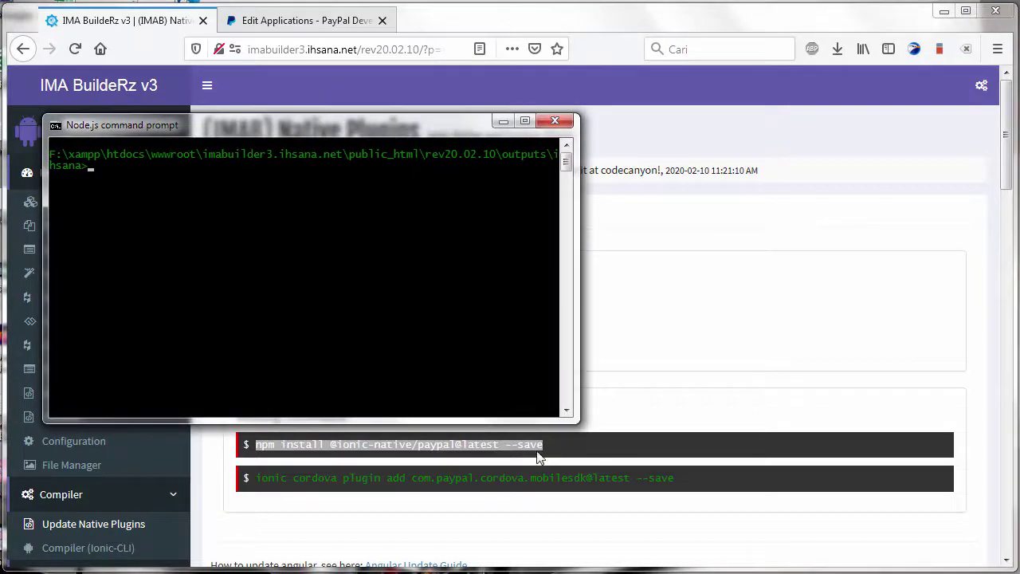
right_click(534, 447)
click(555, 460)
triple_click(522, 477)
click(434, 526)
key(alt+Tab)
right_click(374, 240)
click(422, 284)
key(Return)
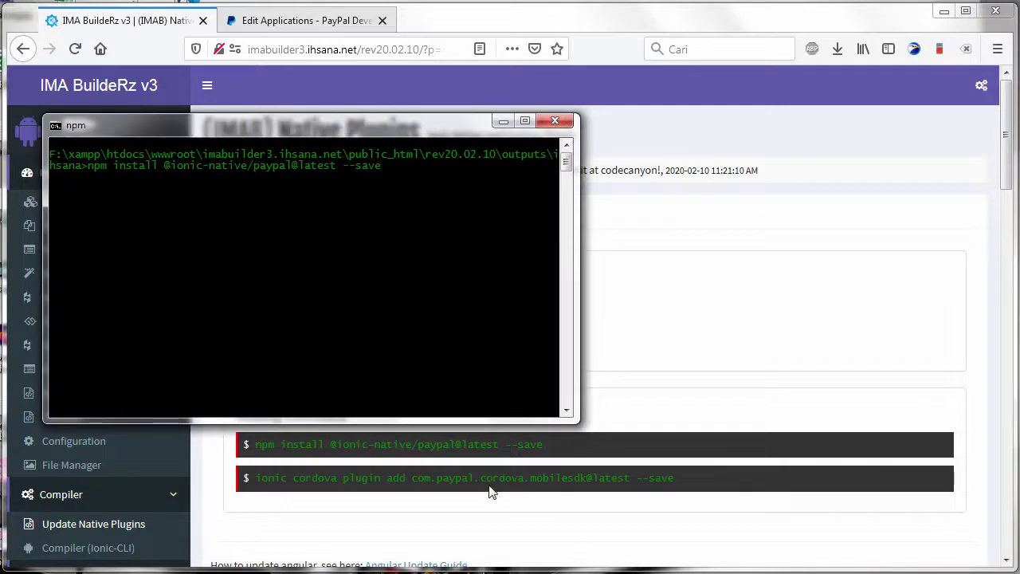
Copy the missing command "ionic cordova plugin add com.paypal.cordova.mobilesdk@latest --save" and switch to the Node.js command prompt.
click(479, 477)
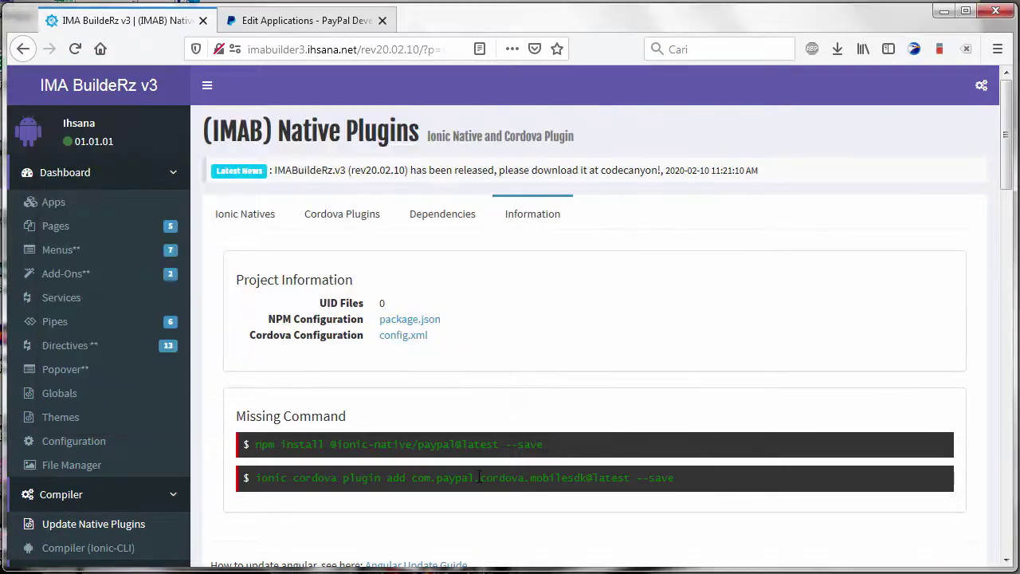
triple_click(479, 476)
right_click(479, 476)
click(511, 488)
key(alt+Tab)
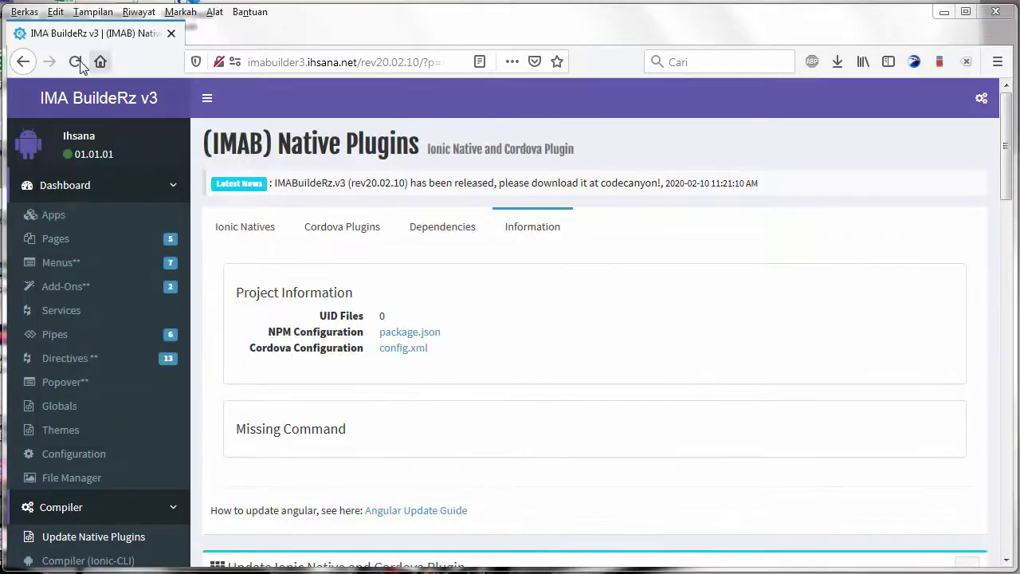
Reload the native plugins page and check its missing command section.
click(77, 61)
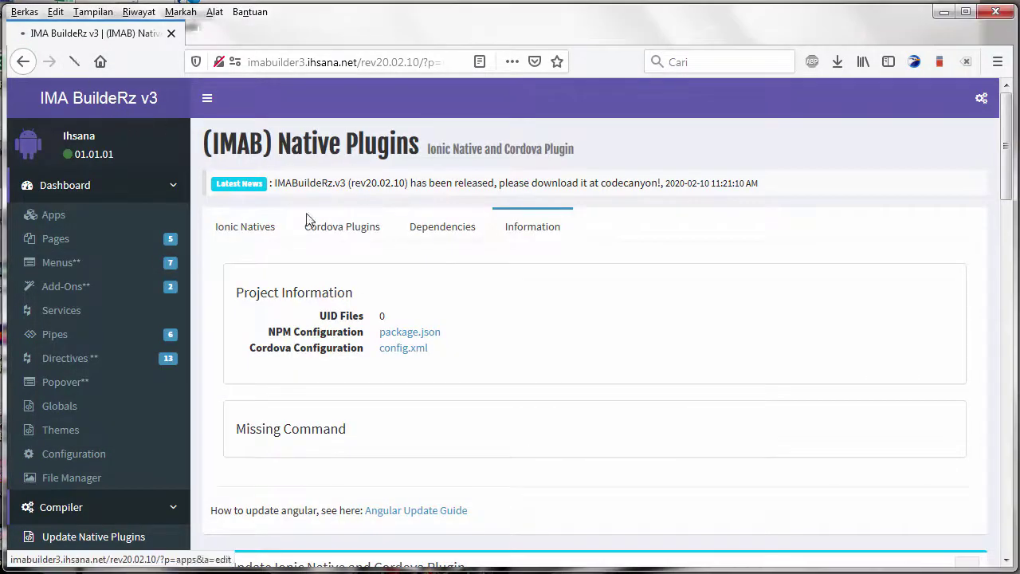
scroll(451, 343, down, 5)
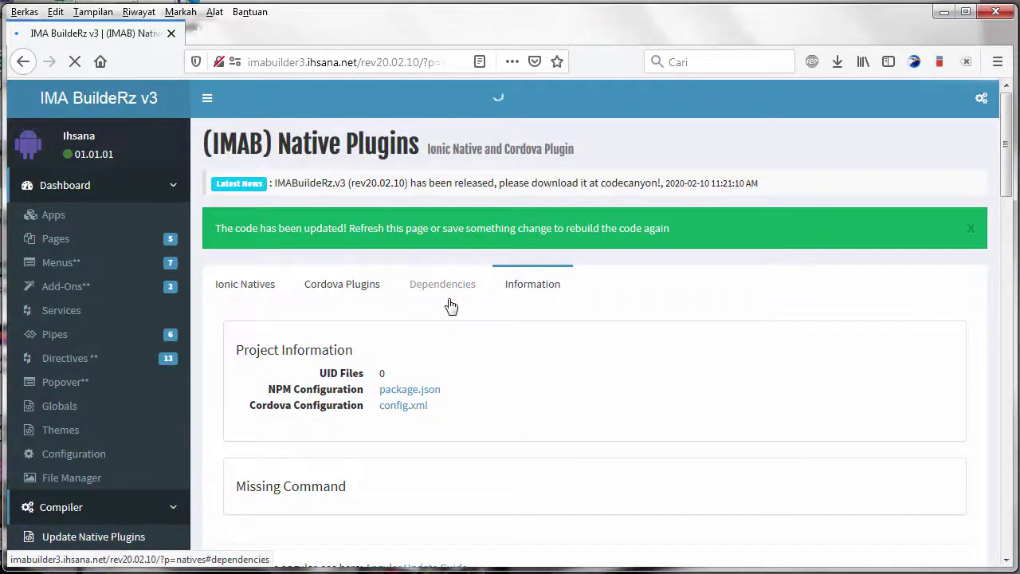
scroll(479, 359, down, 2)
scroll(489, 385, down, 1)
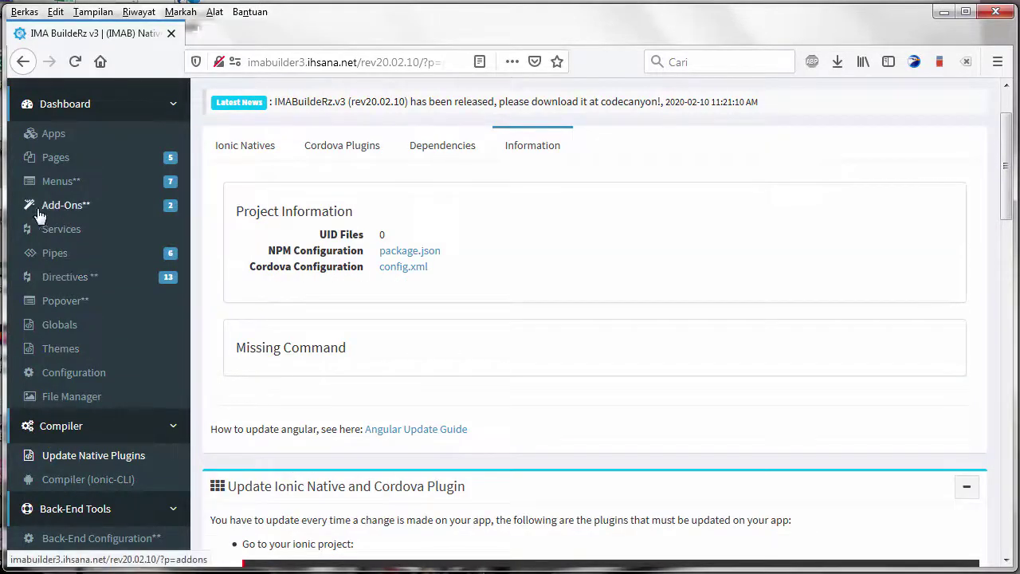
Open the add-ons list and choose the Selling Single Product add-on.
click(70, 209)
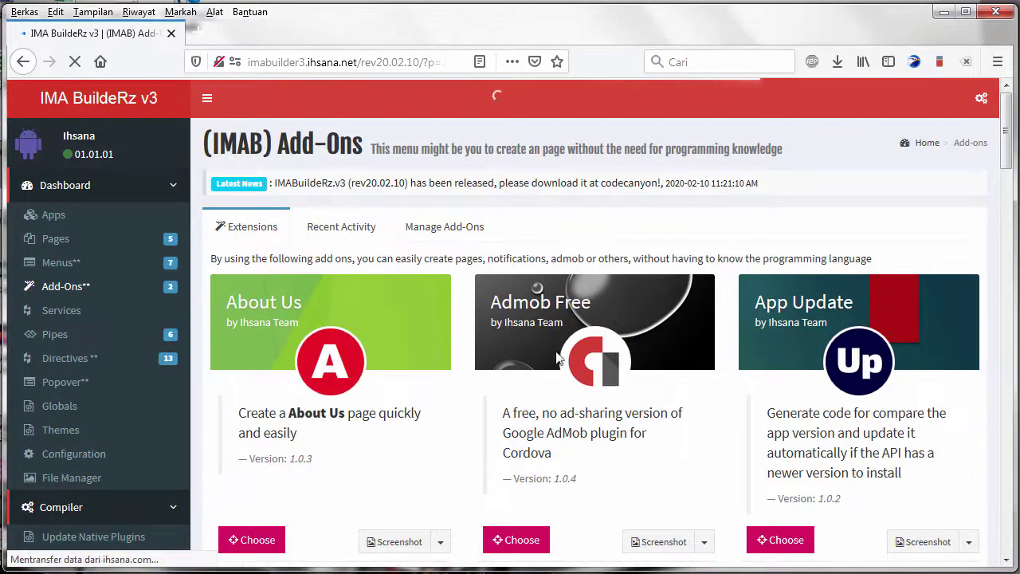
scroll(583, 365, down, 6)
scroll(647, 366, down, 6)
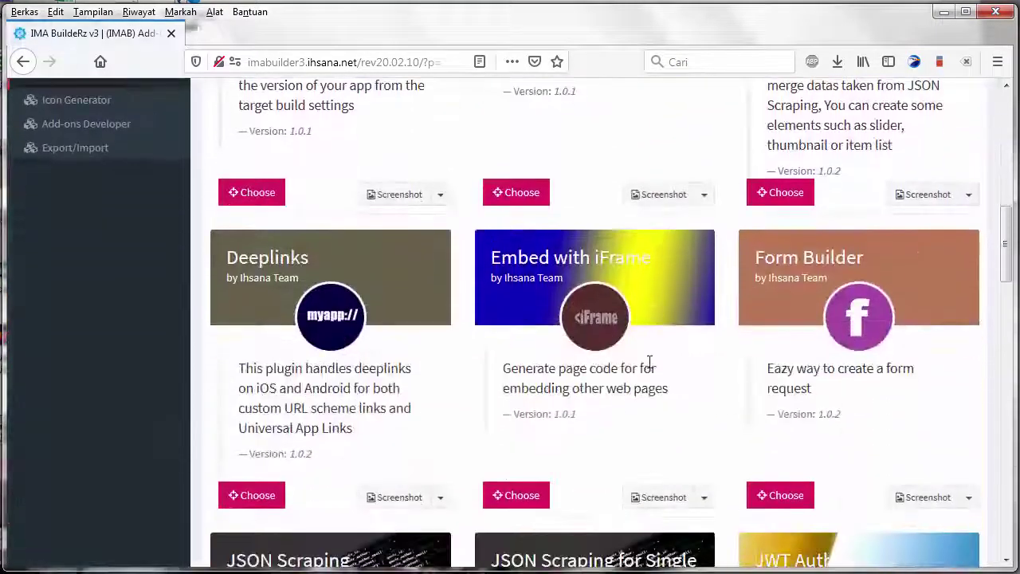
scroll(648, 369, down, 5)
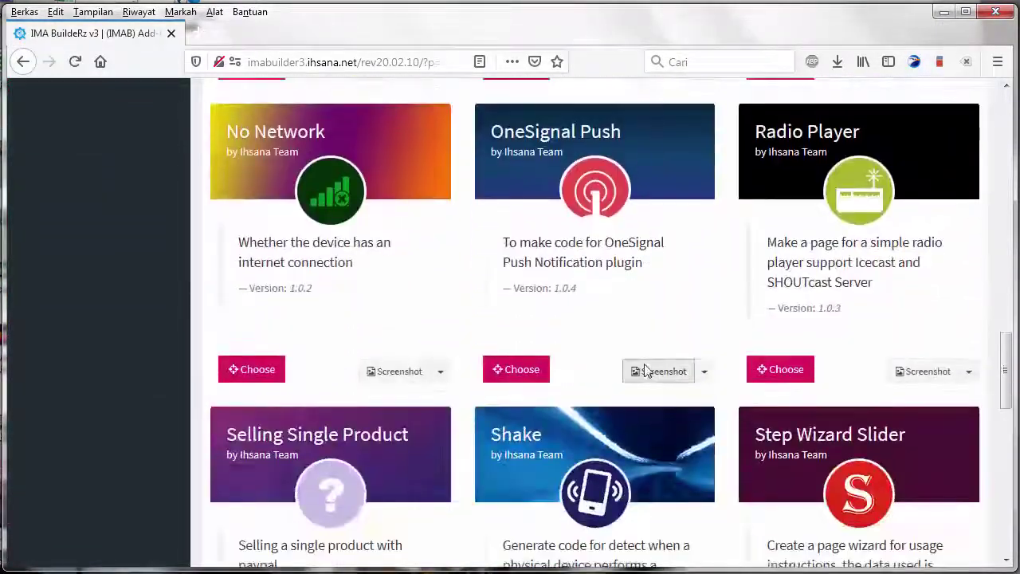
drag(236, 272, 400, 275)
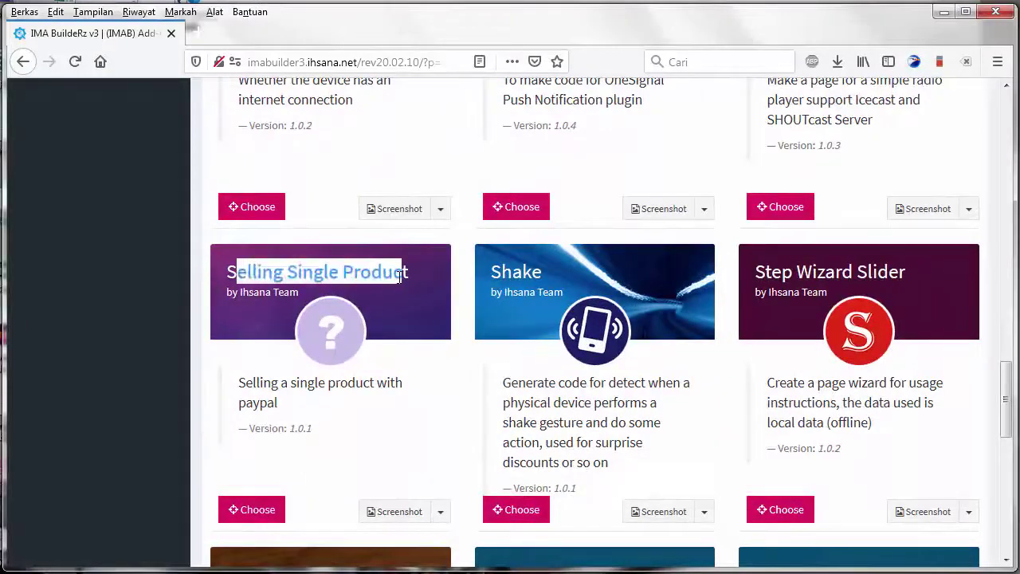
click(401, 364)
click(257, 511)
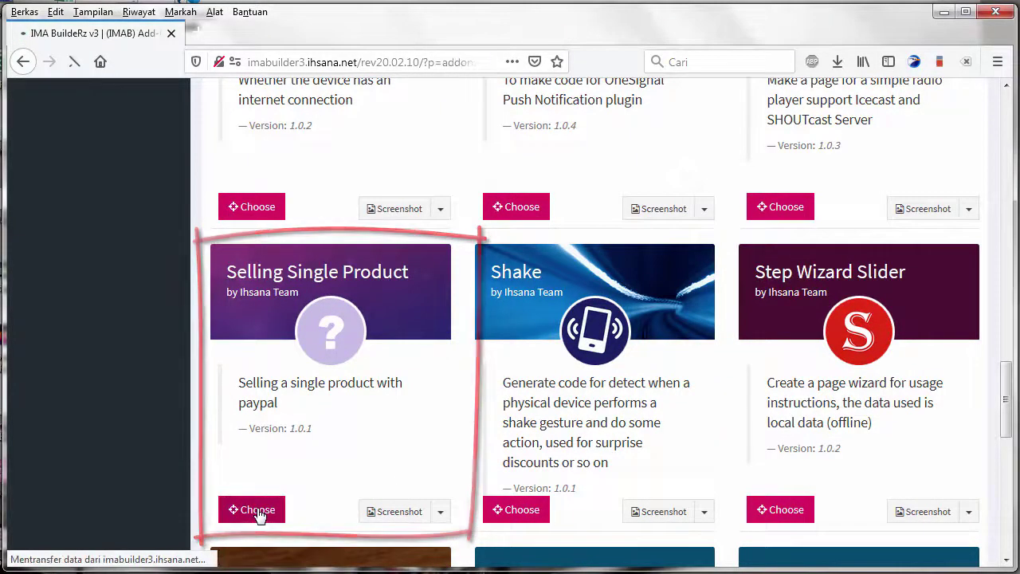
Select the Computer repair services page as the page to overwrite and check its page title.
scroll(334, 449, down, 3)
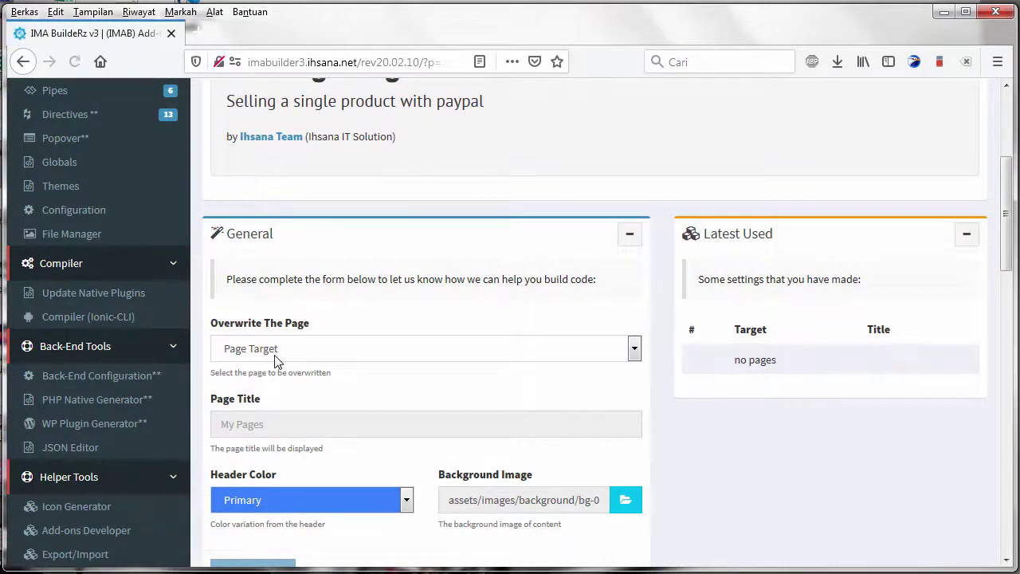
click(271, 354)
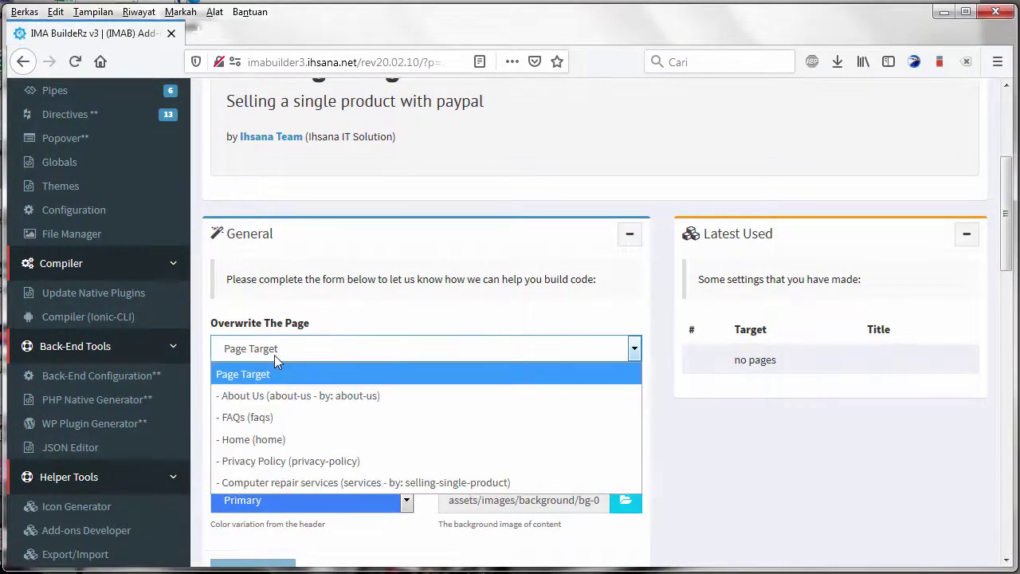
click(294, 483)
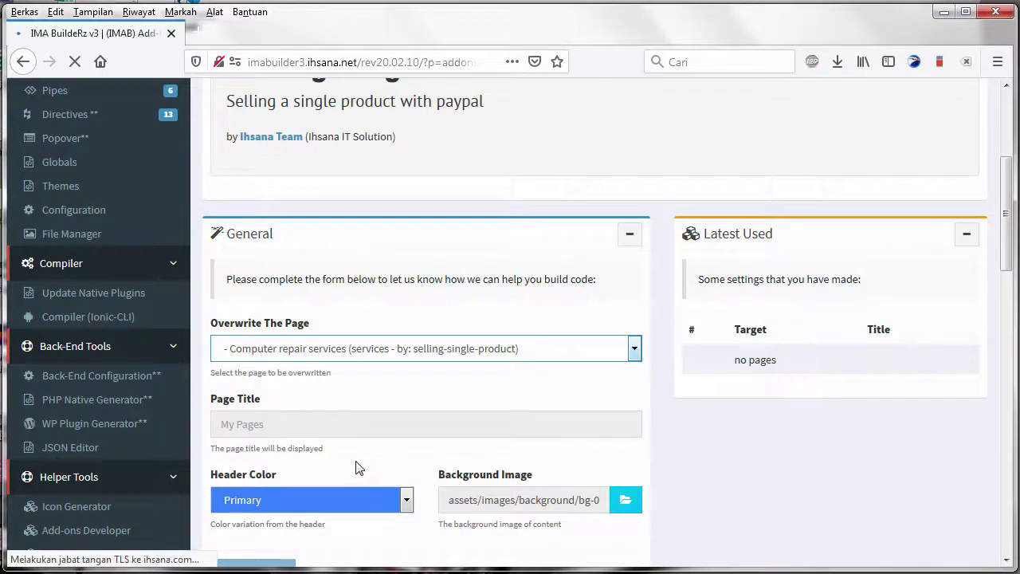
scroll(351, 456, down, 4)
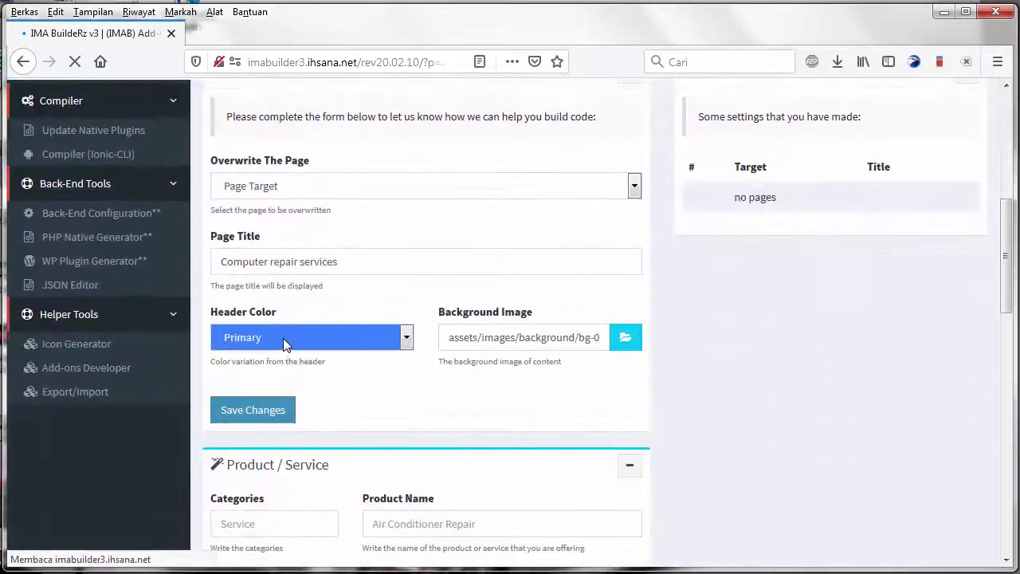
click(287, 264)
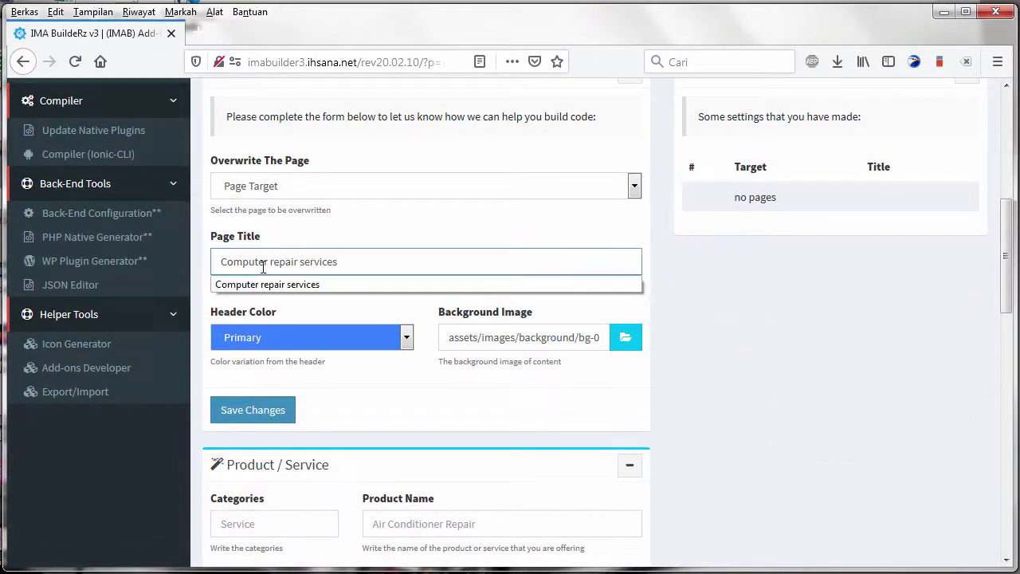
key(Escape)
Set the product category to "Services" and the product name to "Computer repair services".
scroll(271, 502, down, 3)
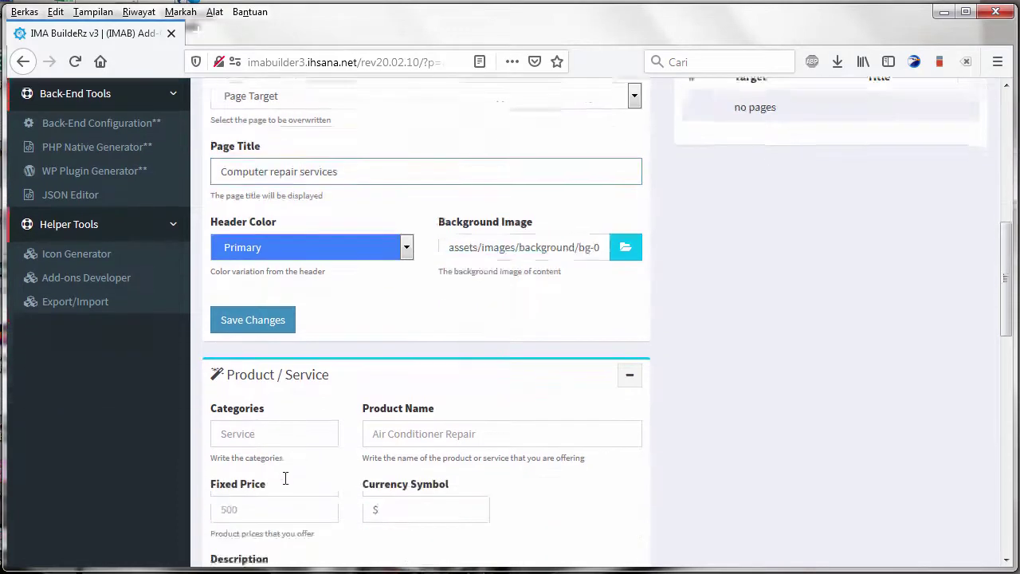
click(251, 280)
click(251, 318)
click(427, 285)
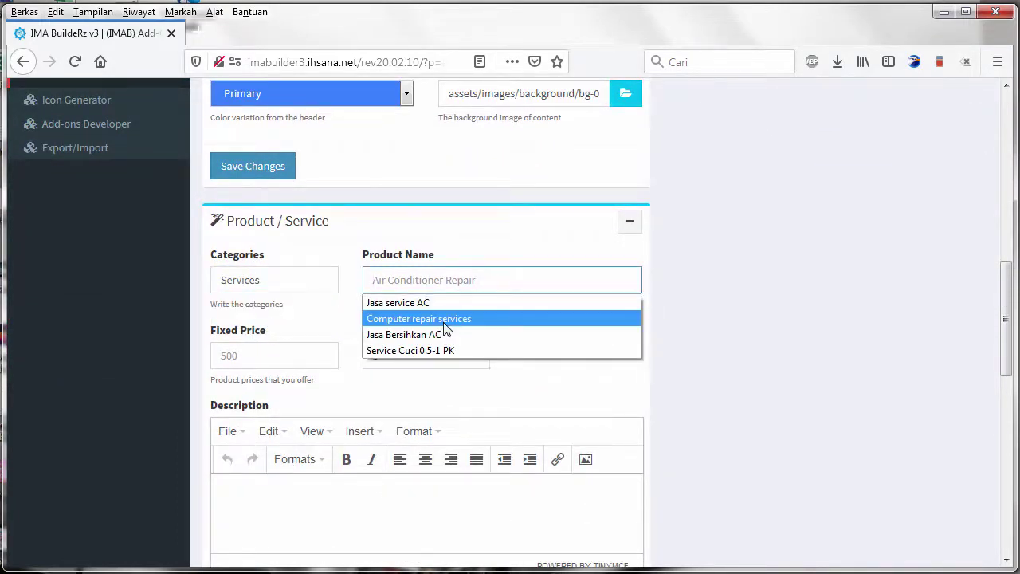
click(444, 320)
Set the fixed price of the computer repair service to 50.
click(280, 354)
text(5)
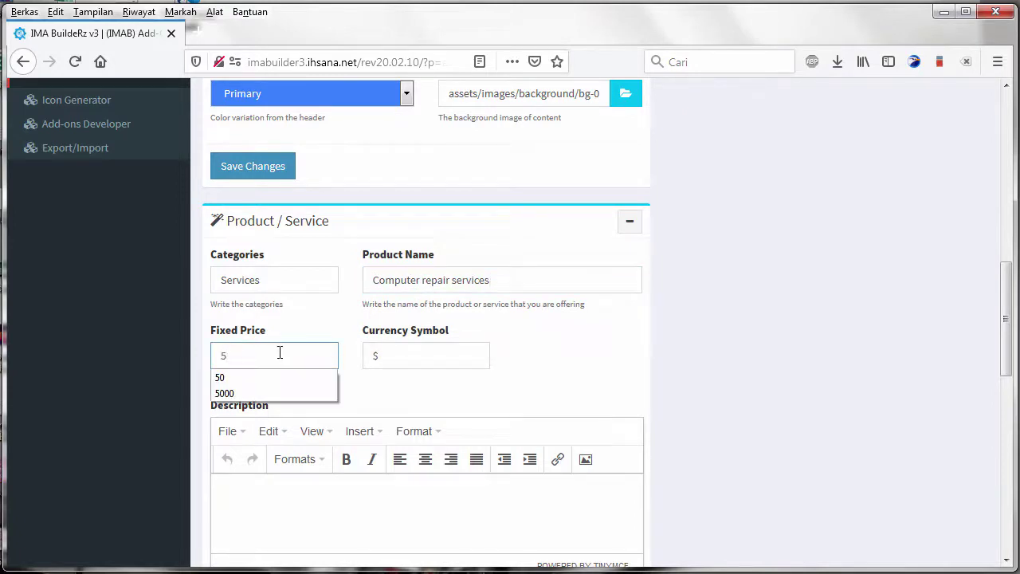
key(BackSpace)
click(405, 347)
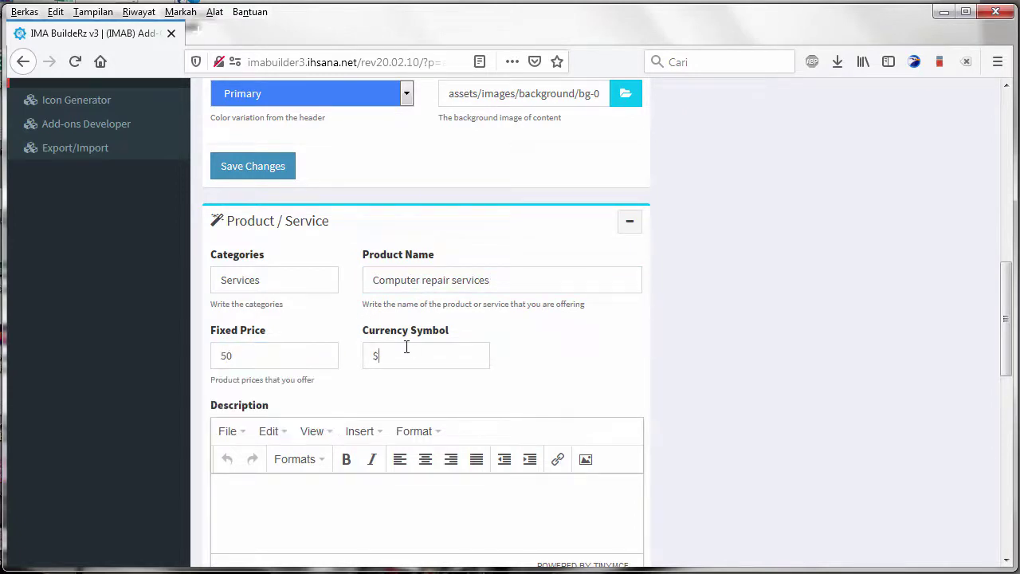
Paste the "Sed ut perspiciatis" sample text as the product description and start a new paragraph at "Nemo enim".
scroll(430, 324, down, 3)
click(401, 279)
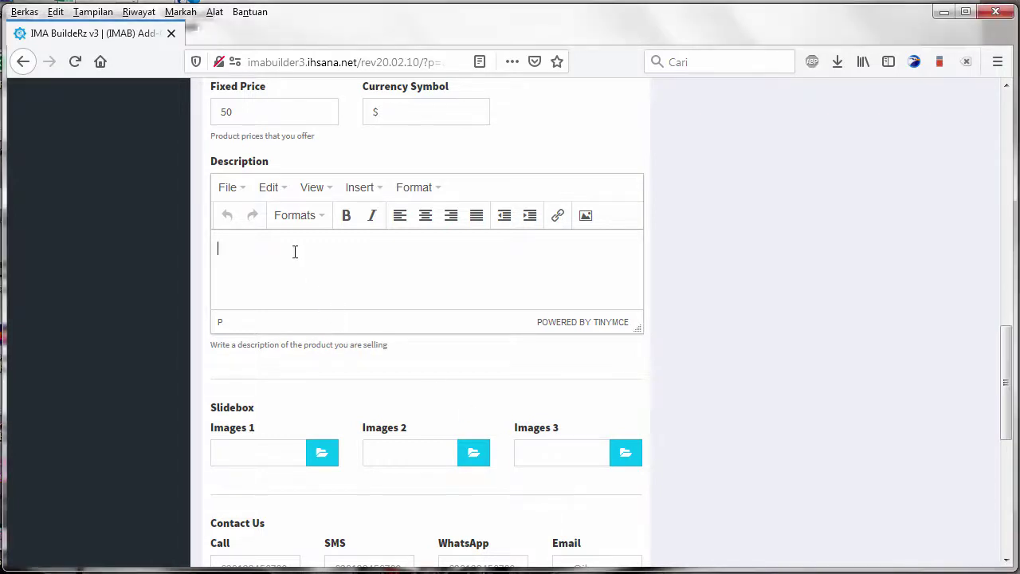
key(ctrl+v)
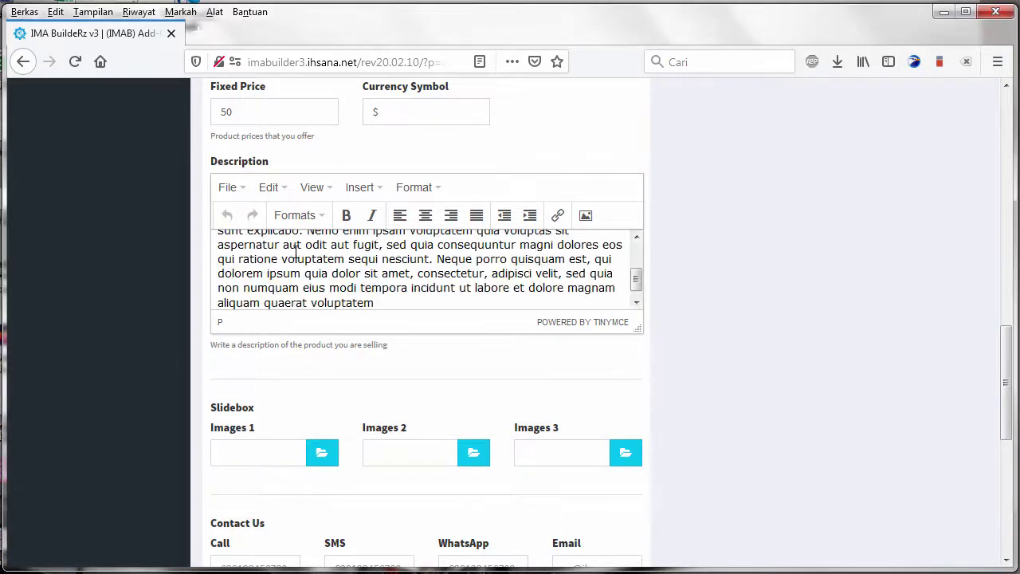
scroll(514, 142, up, 2)
scroll(354, 454, up, 3)
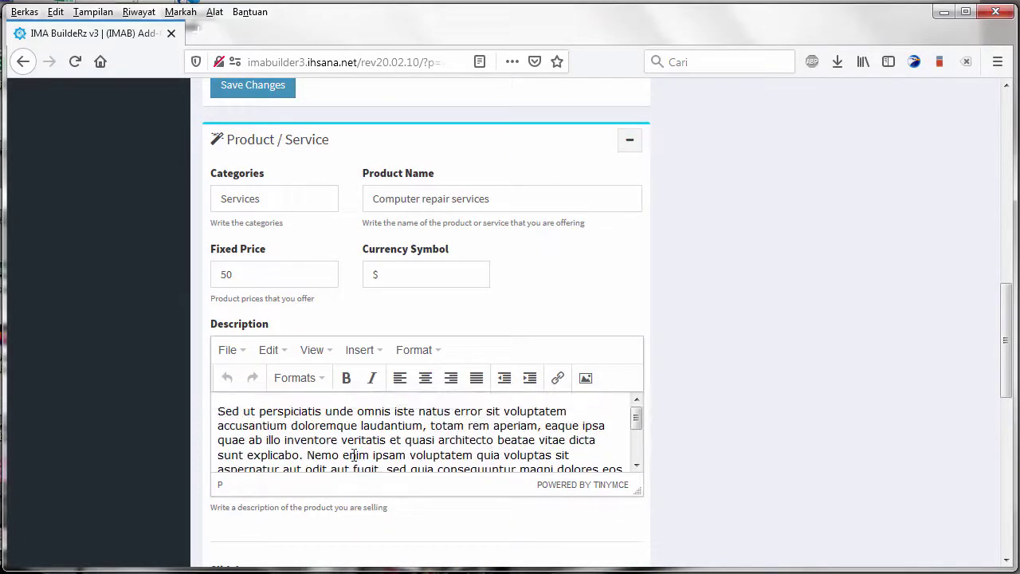
scroll(404, 444, down, 5)
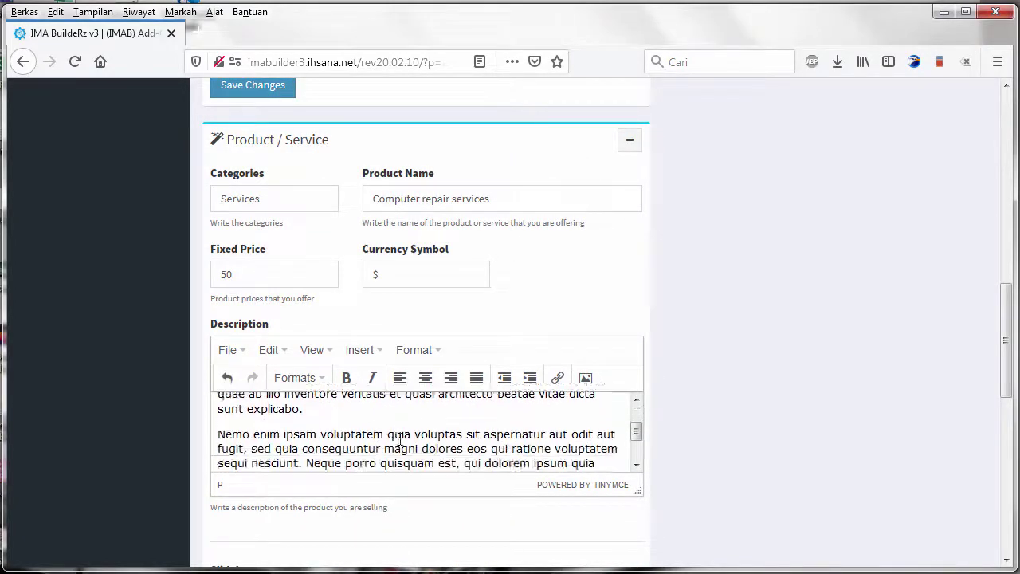
scroll(479, 478, down, 1)
Assign Screenshot_1.png, Screenshot_2.png and Screenshot_3.png to the three slidebox images.
scroll(496, 488, down, 3)
click(230, 371)
click(326, 382)
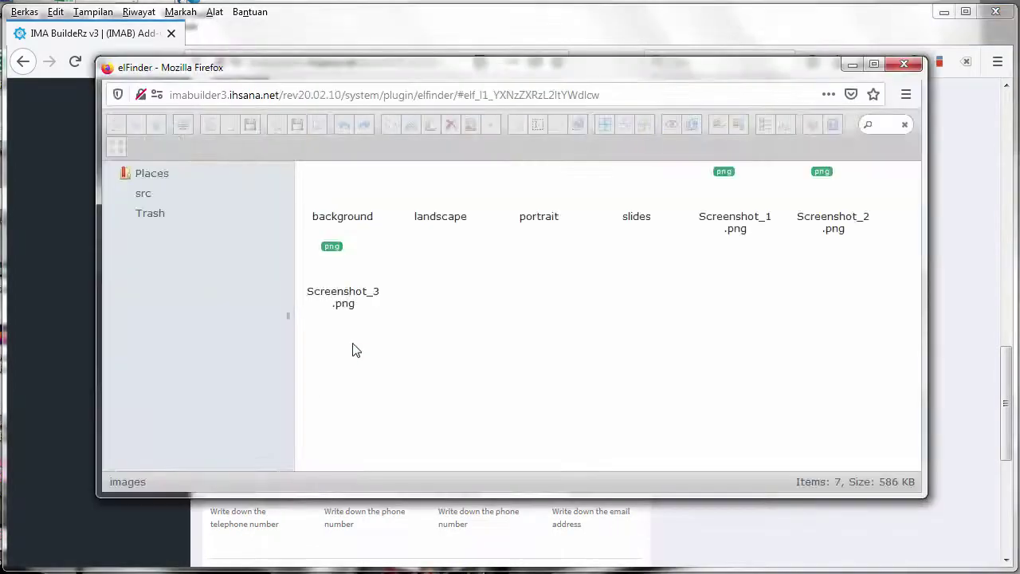
double_click(748, 197)
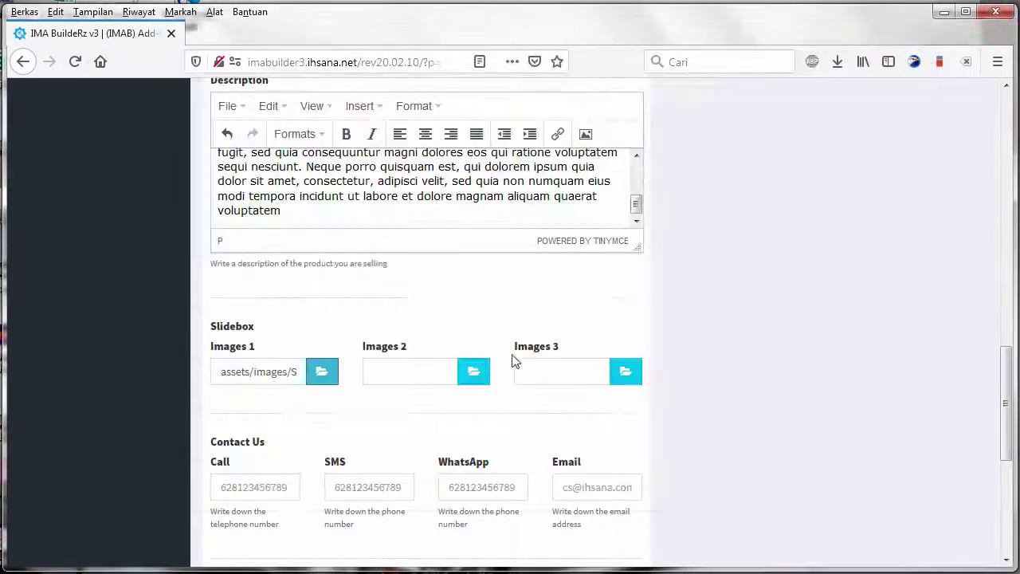
click(477, 371)
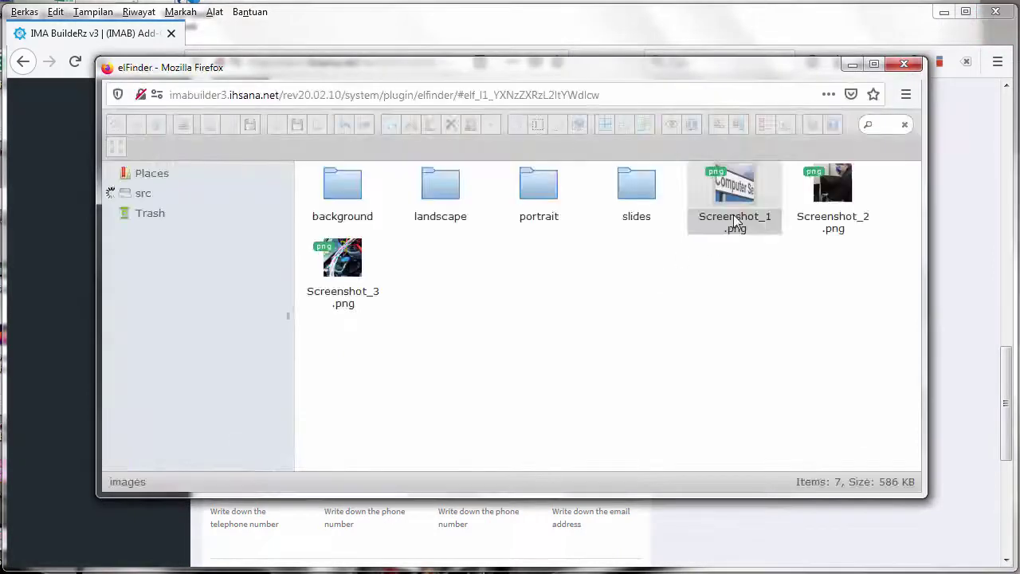
double_click(815, 203)
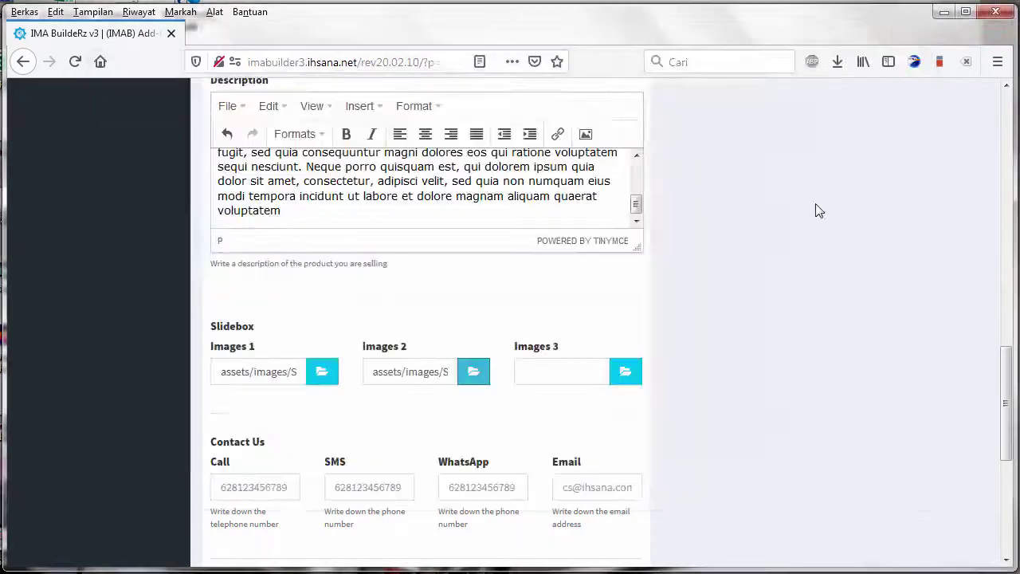
click(633, 377)
double_click(336, 271)
Fill in the contact phone number for Call, SMS and WhatsApp, and the contact e-mail address.
click(228, 489)
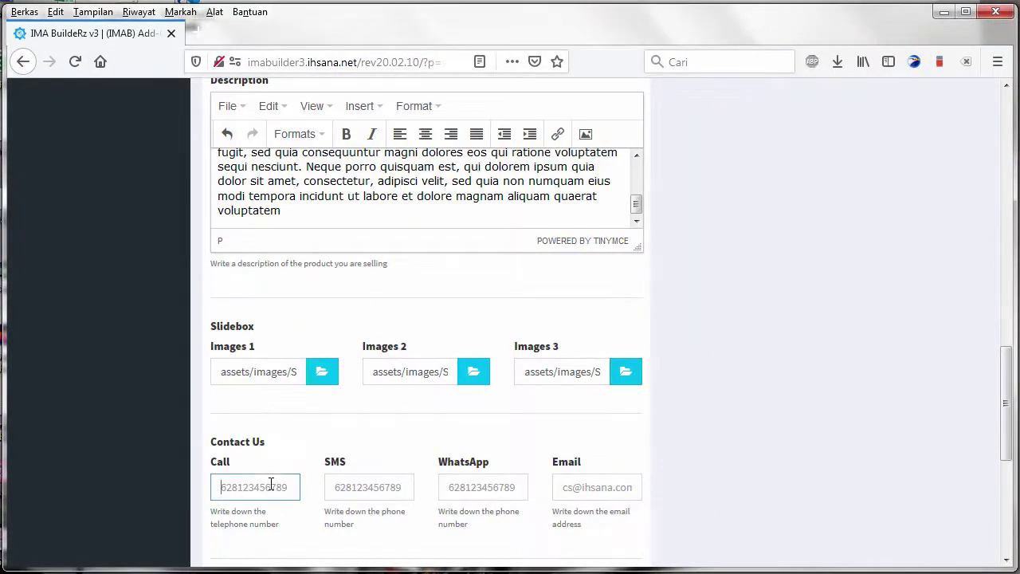
click(251, 513)
click(367, 510)
click(471, 487)
click(476, 511)
click(565, 486)
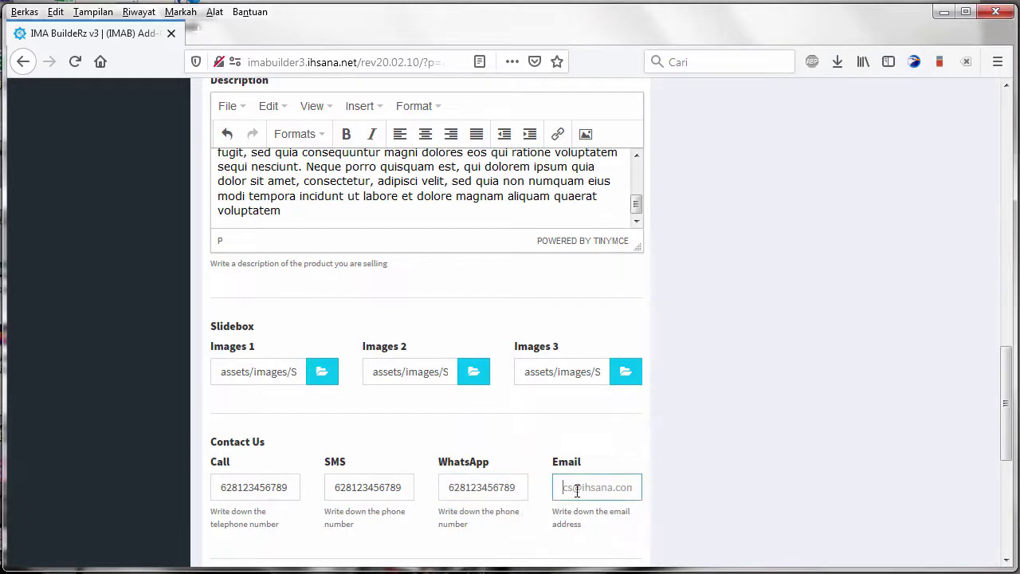
click(603, 511)
scroll(547, 526, down, 3)
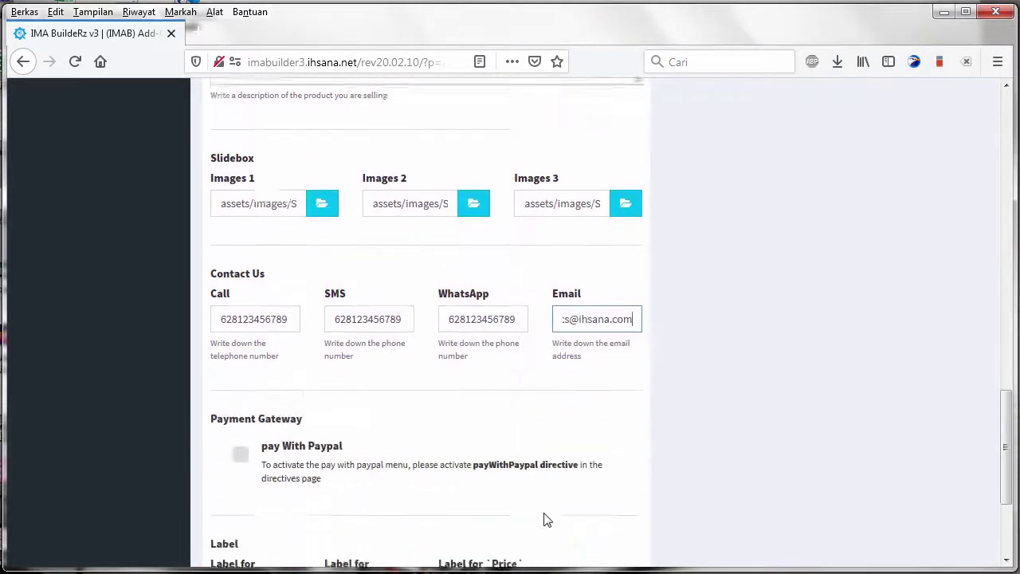
Enable the pay With Paypal payment gateway and read the note about activating the payWithPaypal directive.
click(242, 388)
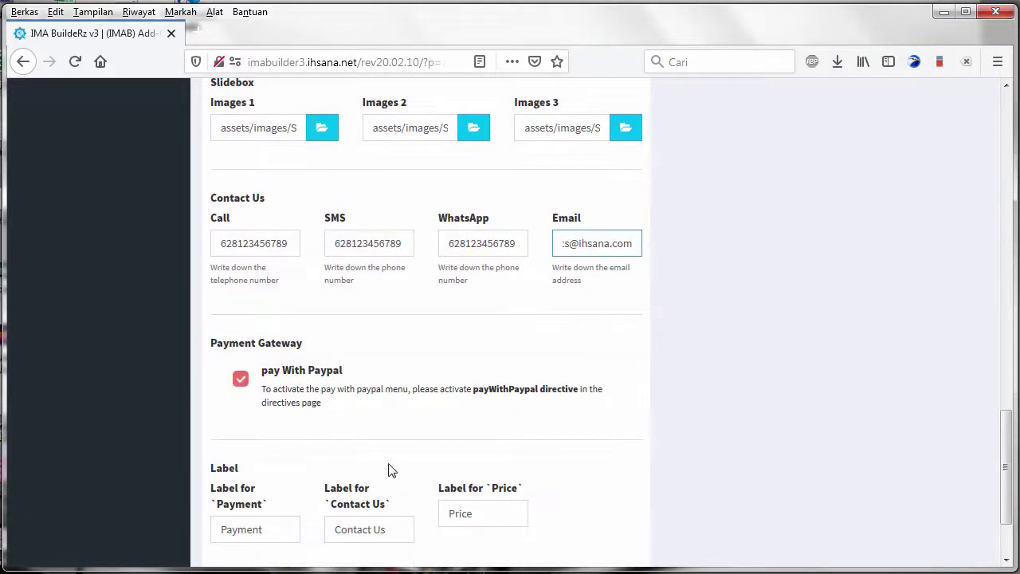
scroll(389, 468, down, 2)
drag(481, 280, 572, 277)
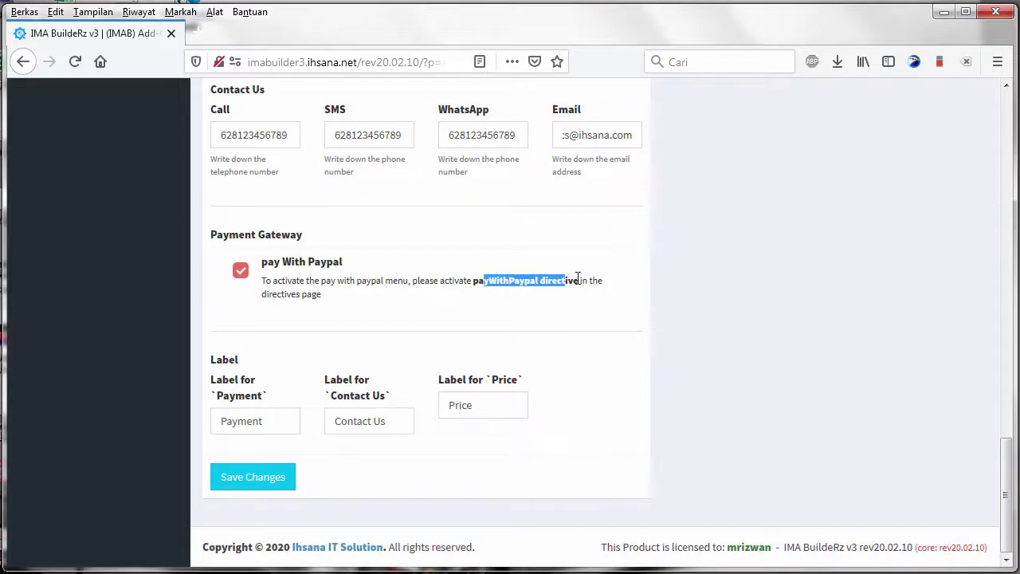
click(379, 329)
drag(303, 280, 487, 332)
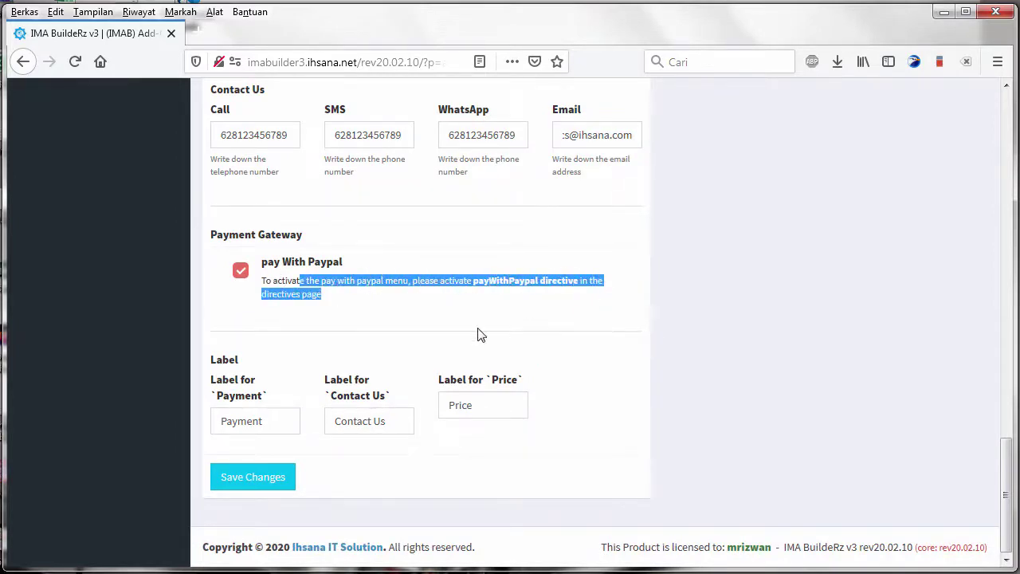
click(487, 332)
Keep the default Payment, Contact Us and Price labels and save the add-on settings.
click(301, 421)
click(403, 421)
click(478, 405)
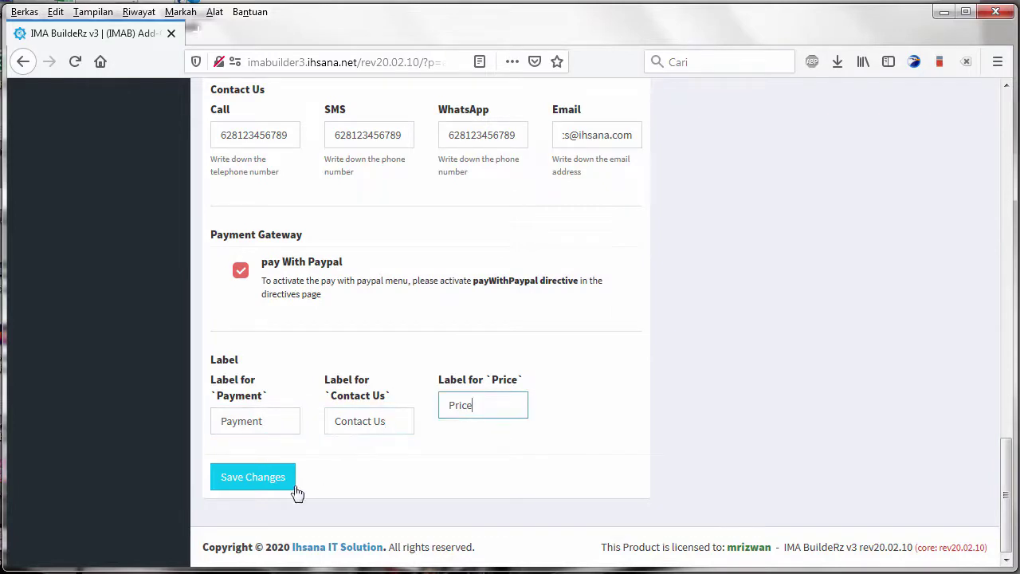
click(243, 485)
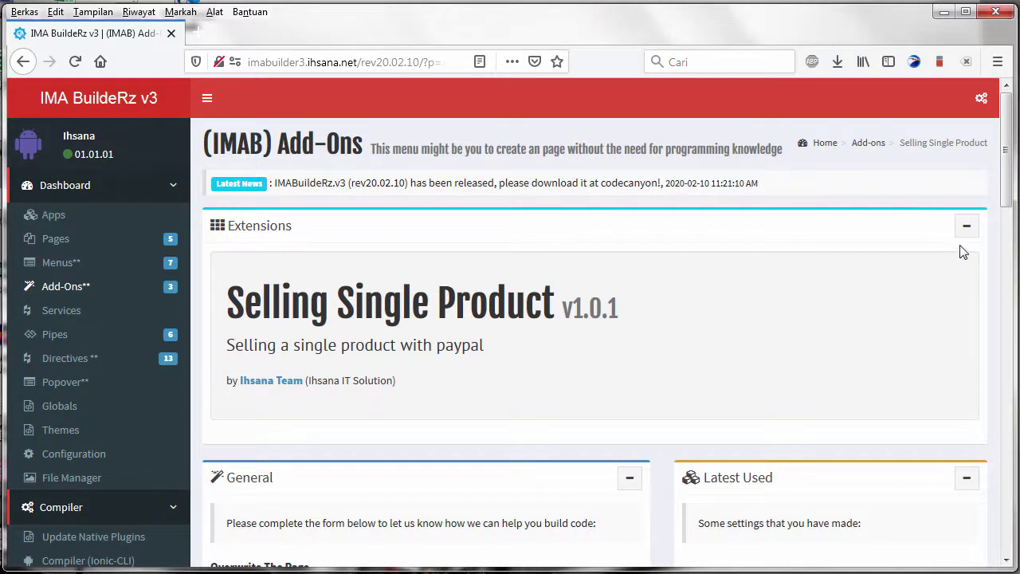
Open the app preview and examine the computer repair services page down to its payment and contact sections.
click(981, 97)
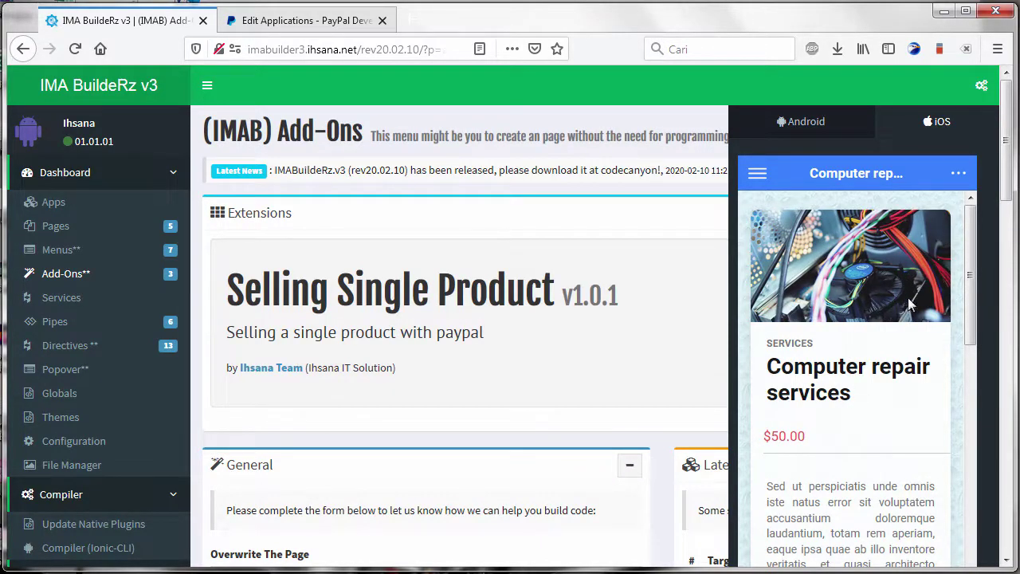
scroll(906, 306, down, 5)
scroll(831, 342, down, 3)
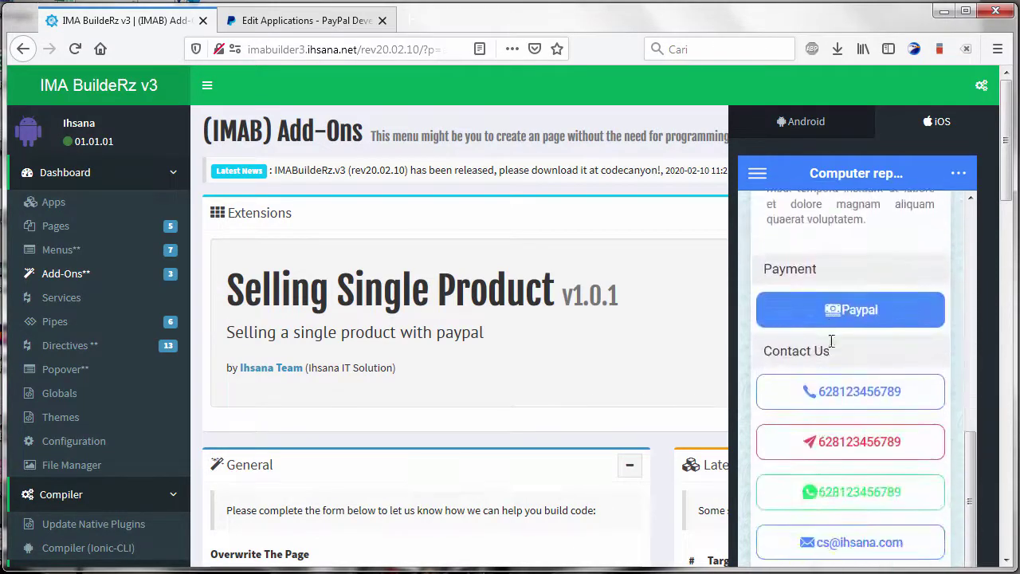
Start a PayPal payment for the computer repair service, using the buyer's saved shipping address and PayPal Balance as payment method.
click(866, 317)
click(858, 418)
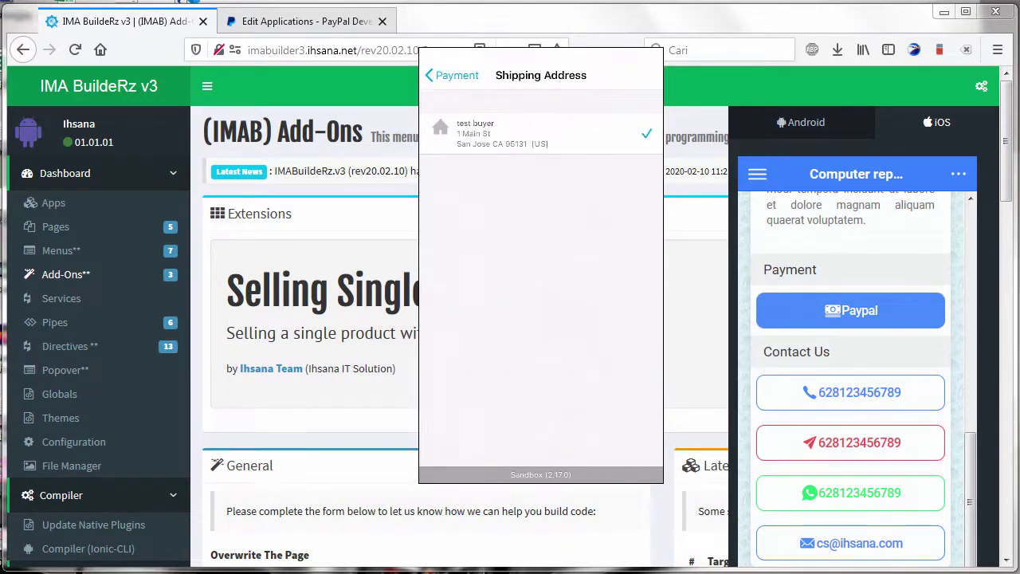
click(542, 133)
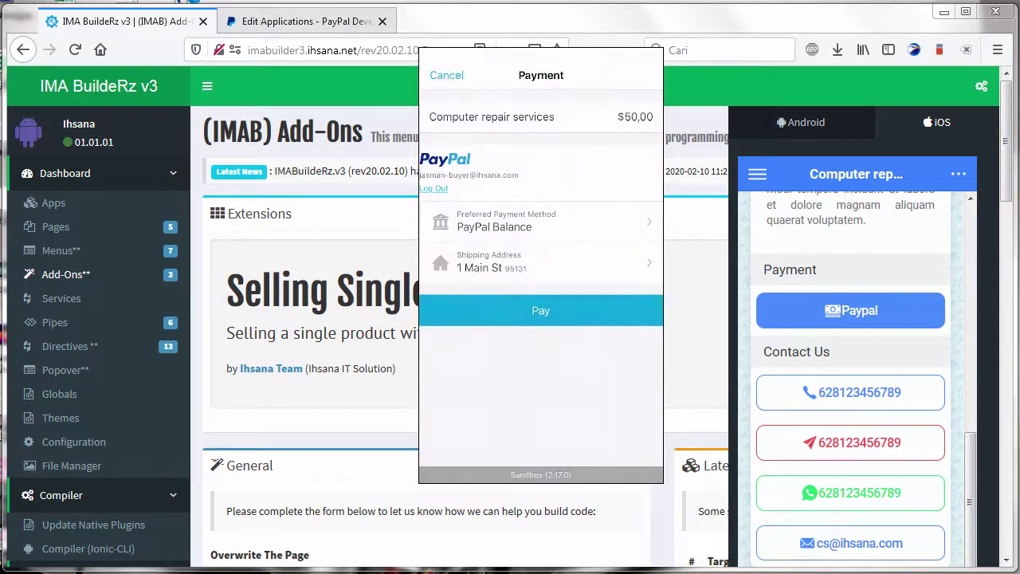
click(542, 222)
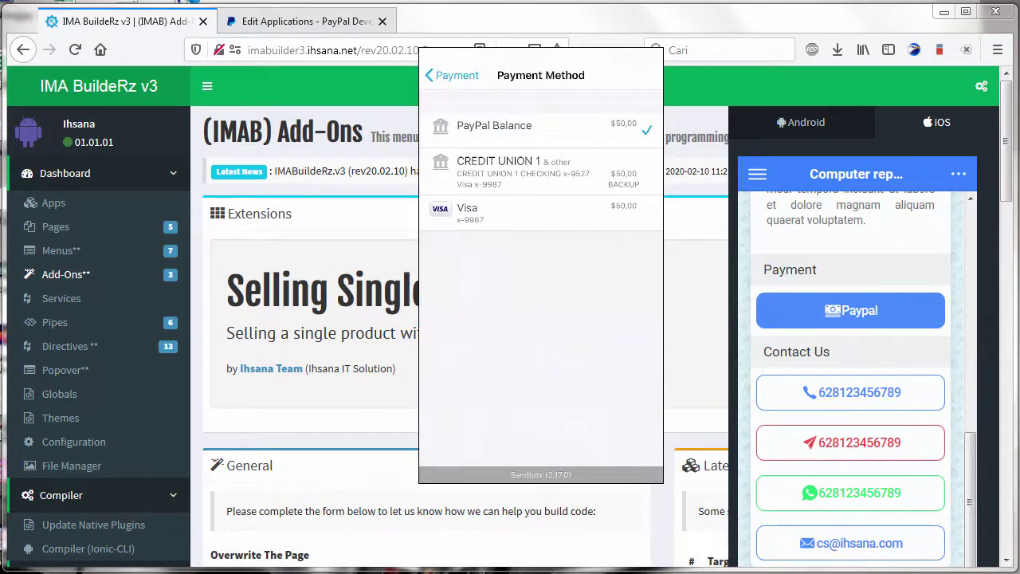
click(494, 125)
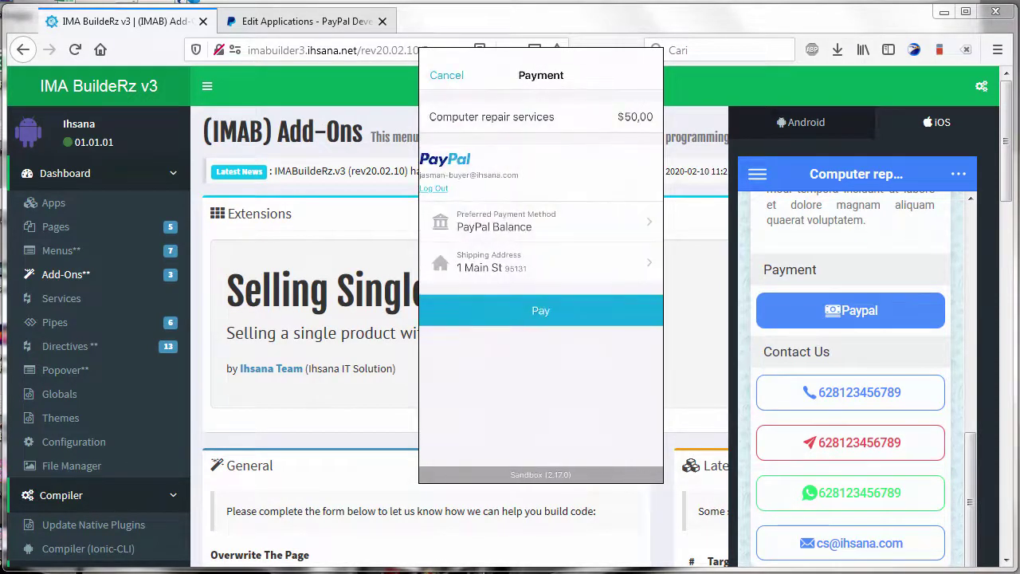